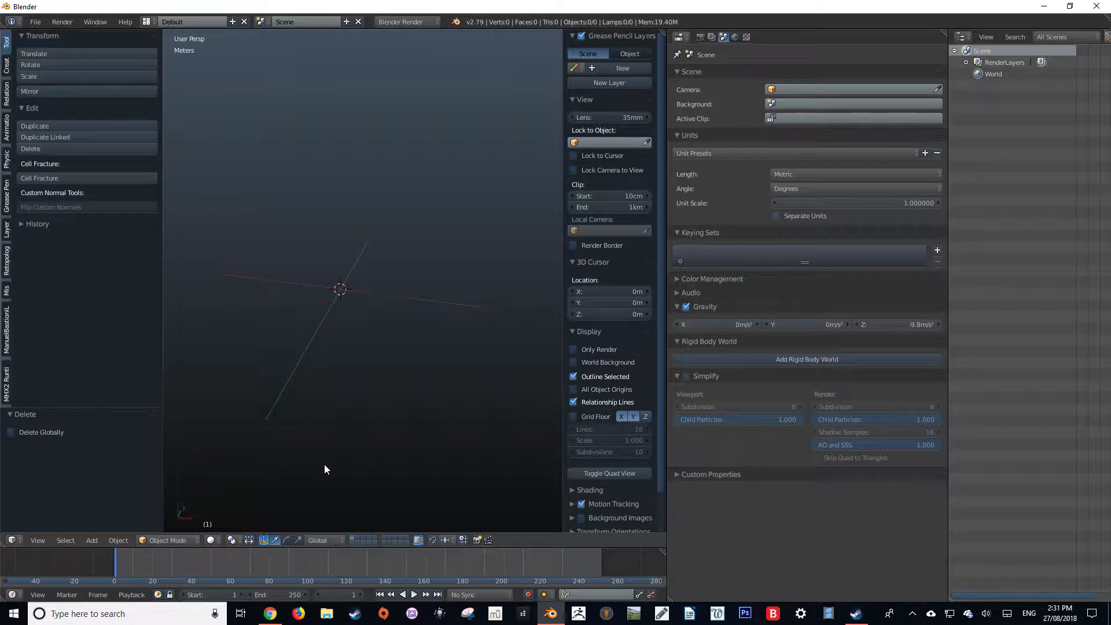
Step: Add a cylinder mesh to the empty scene
key("shift+a")
mouse_move(276, 269)
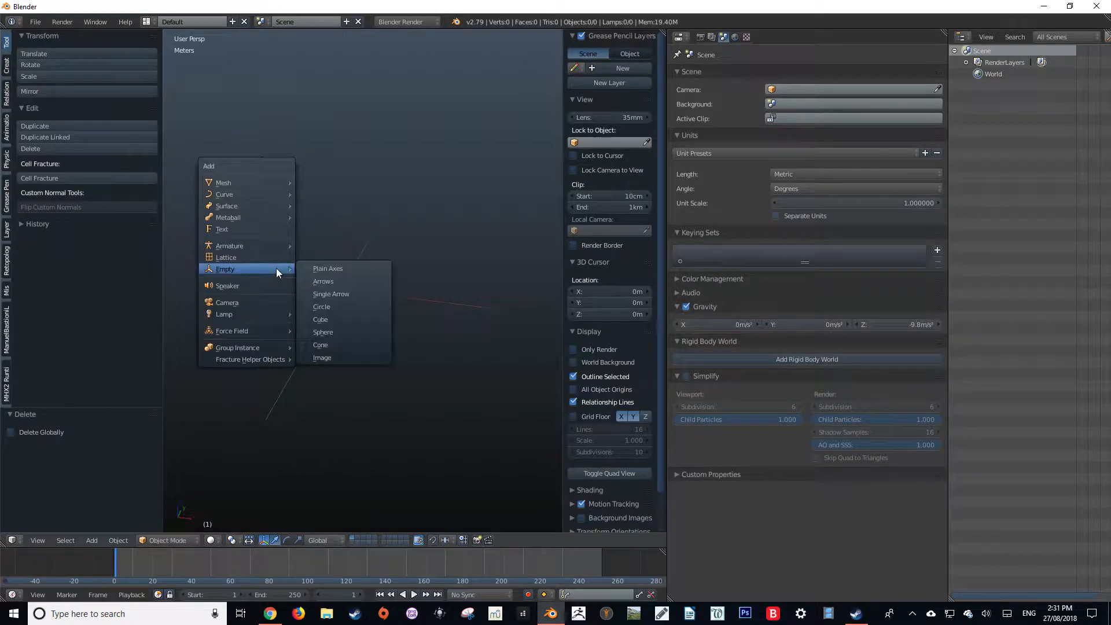
mouse_move(268, 184)
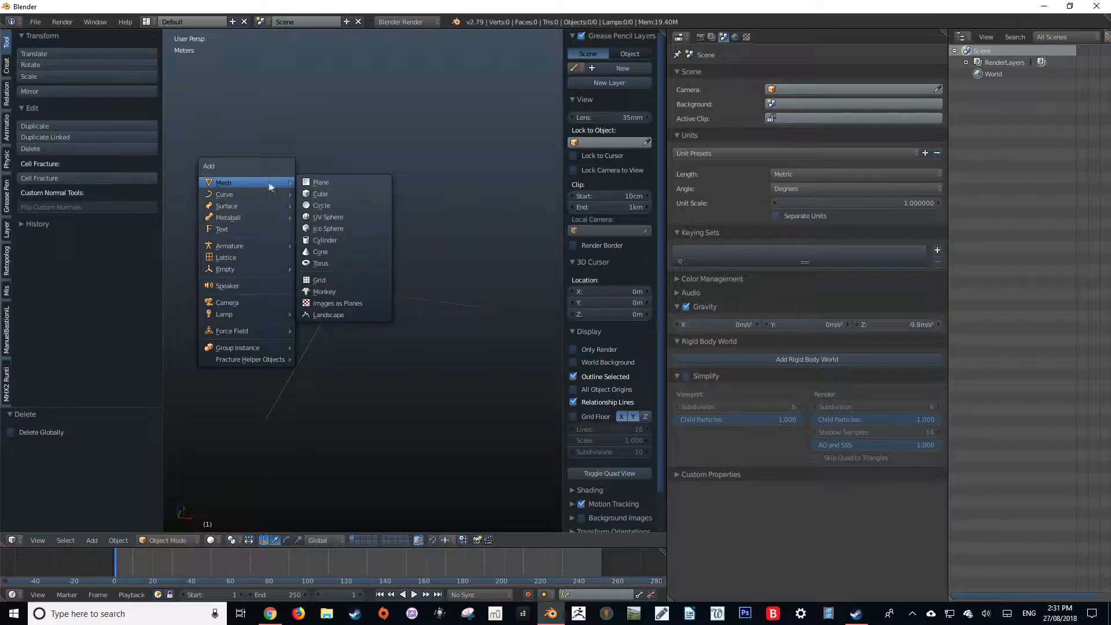
left_click(338, 240)
middle_click_drag(363, 270, 387, 292)
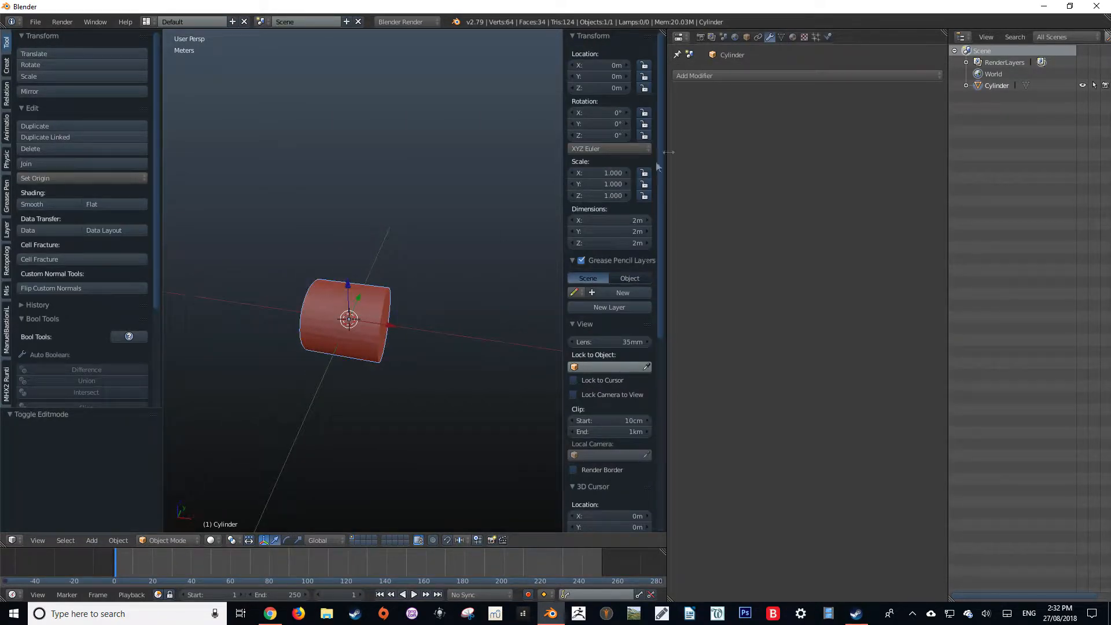
Step: Add an Array modifier to the cylinder and set its count to 3
left_click(762, 75)
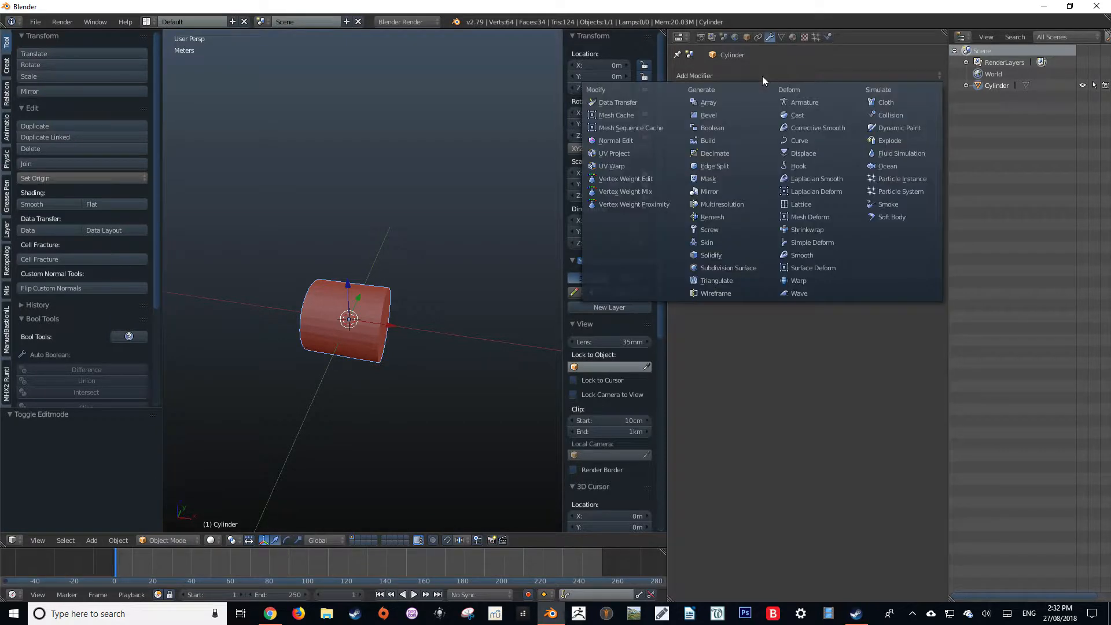
left_click(744, 101)
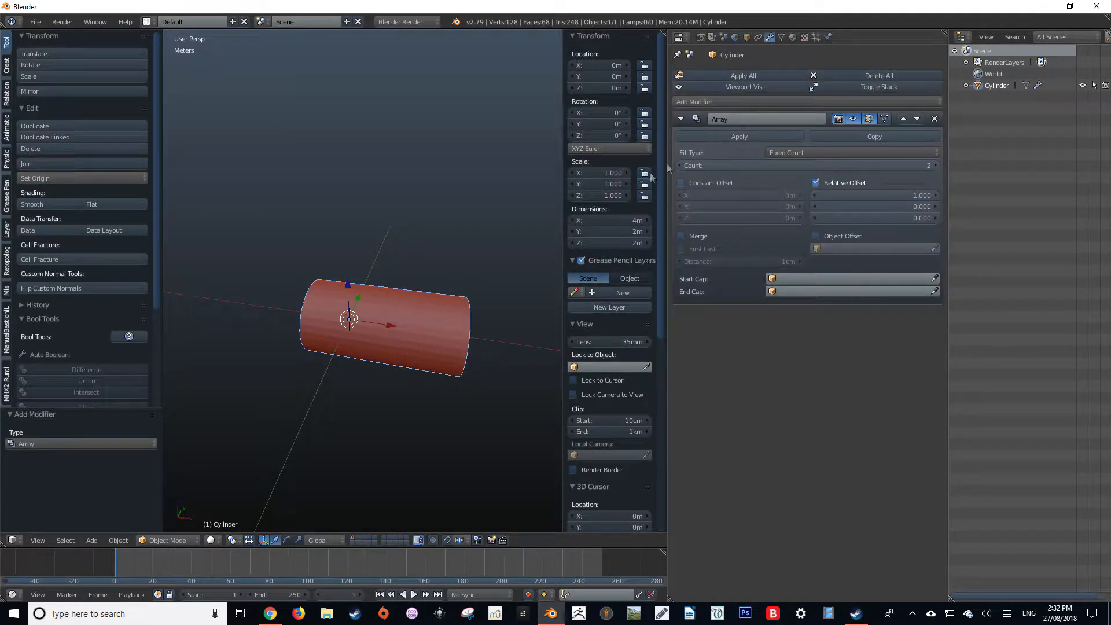
middle_click_drag(412, 352, 392, 304, "shift")
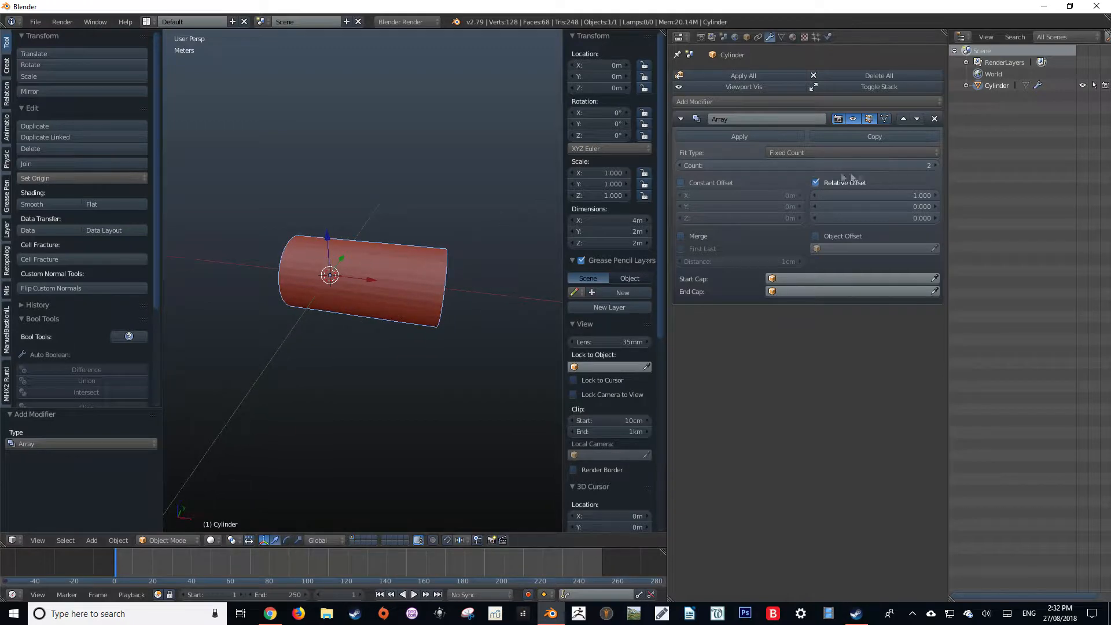
left_click(935, 167)
left_click(936, 166)
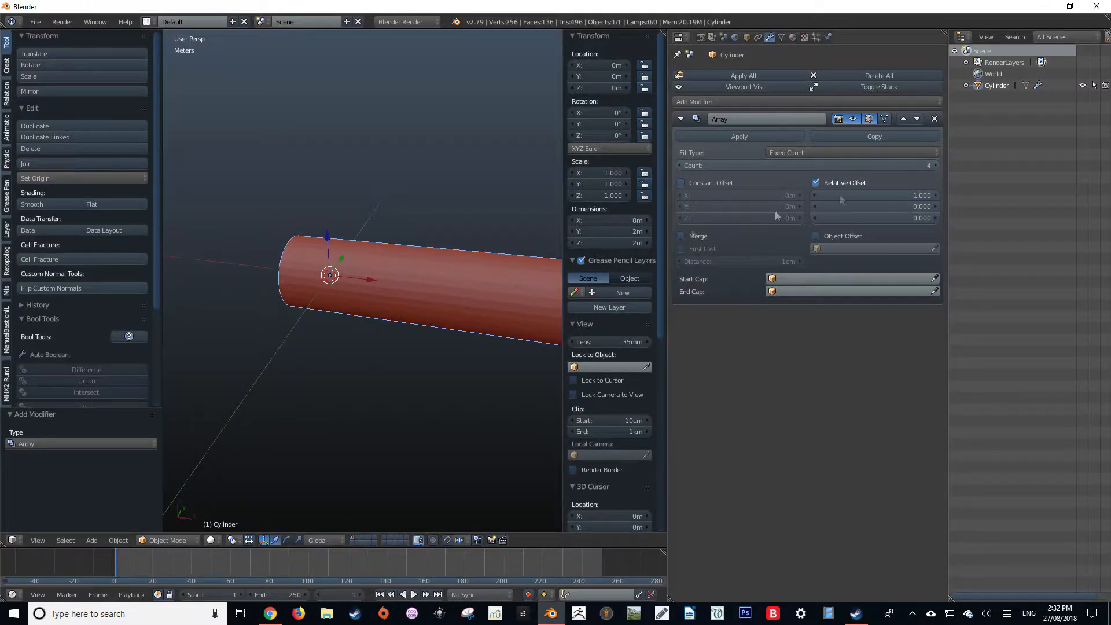
scroll(382, 289, "down", 3)
middle_click_drag(402, 298, 367, 299, "shift")
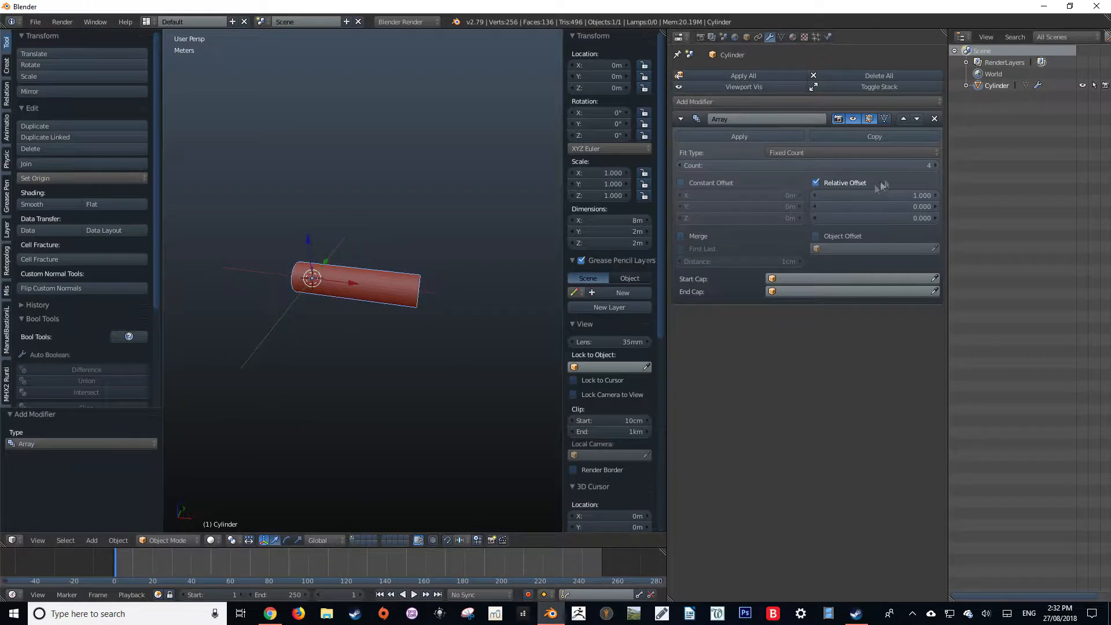
left_click(936, 166)
left_click(679, 166)
left_click(678, 166)
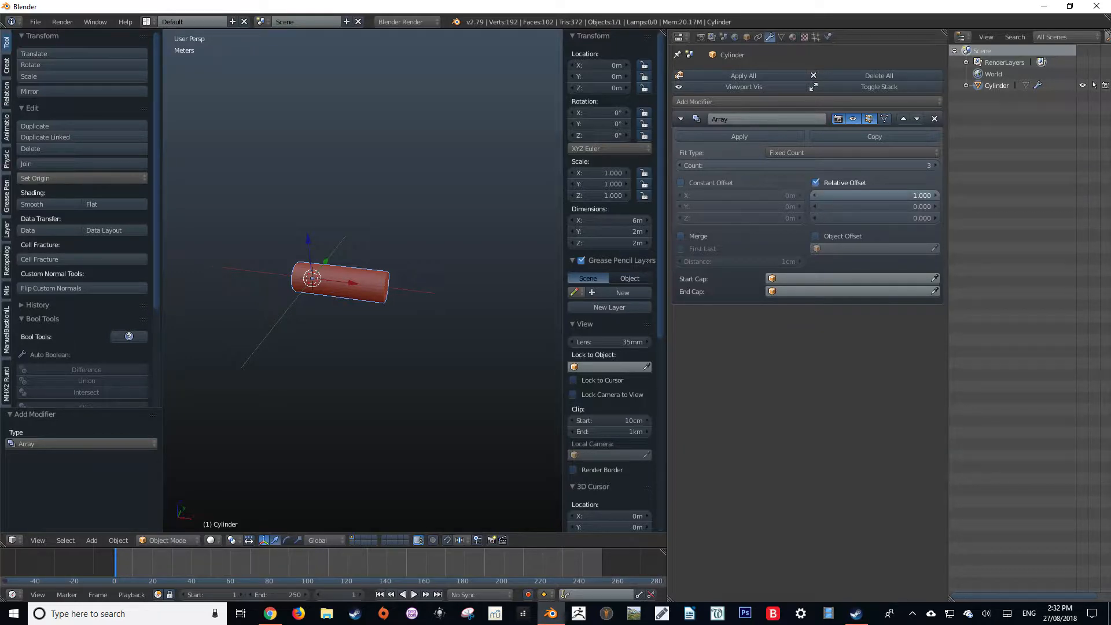
Step: Try a larger relative X offset for the array copies and undo it
left_click_drag(874, 195, 1070, 196)
key("ctrl+z")
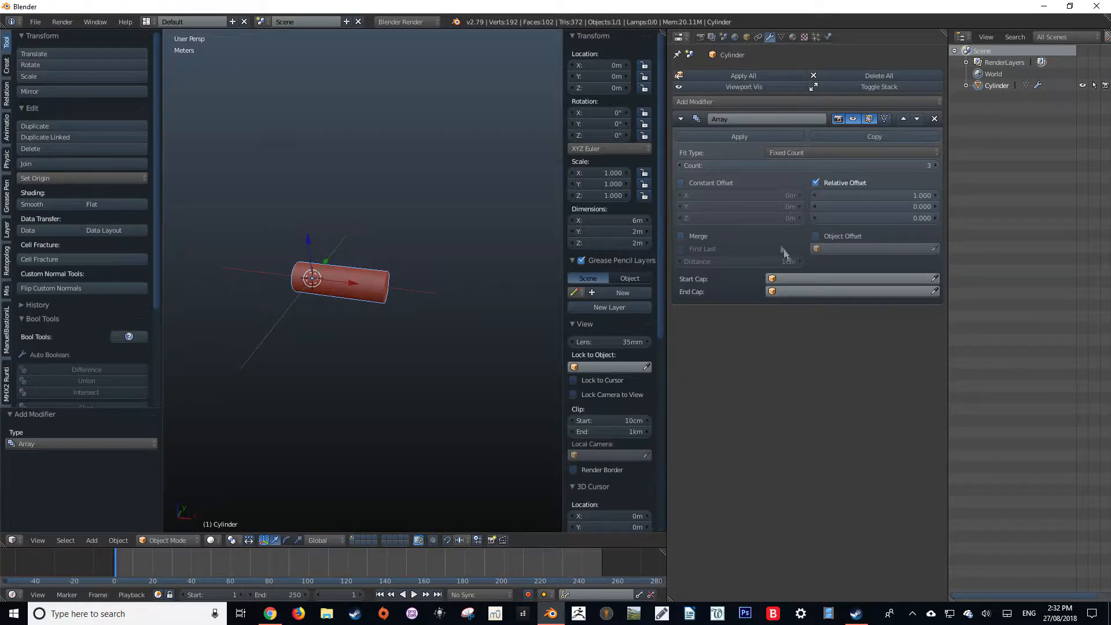
Step: Enable the array's Constant Offset with X at about 31 cm and raise the count to 5
left_click(681, 183)
left_click_drag(721, 195, 815, 195)
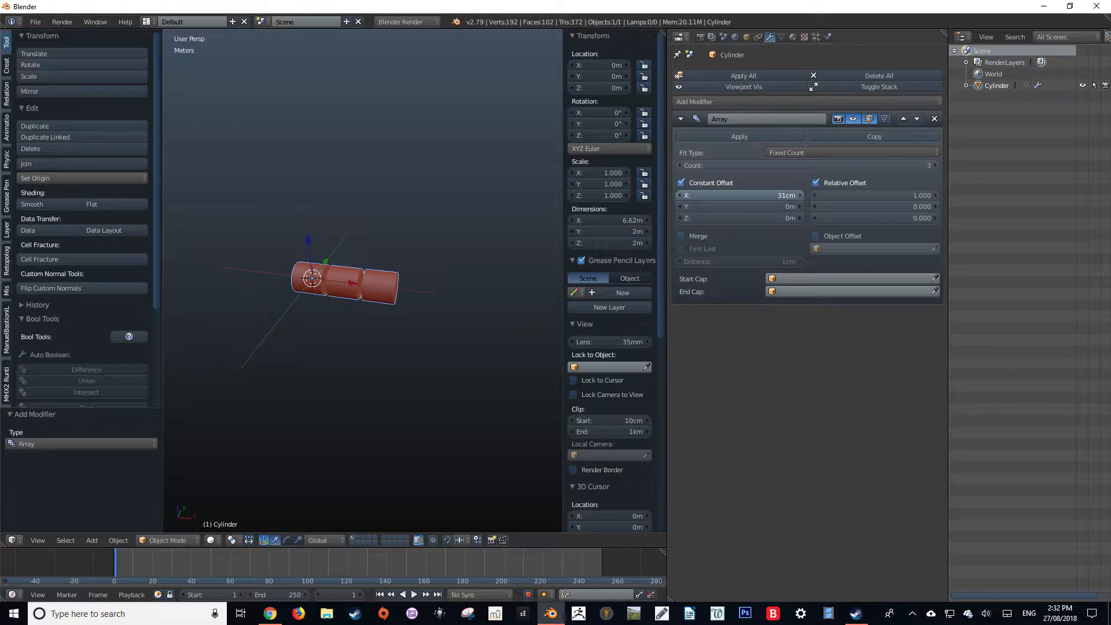
left_click_drag(816, 195, 815, 196)
left_click(935, 165)
left_click(935, 165)
Step: Scale the cylinder's mesh in Edit Mode to about 0.38, then scale it again
key("Tab")
key("s")
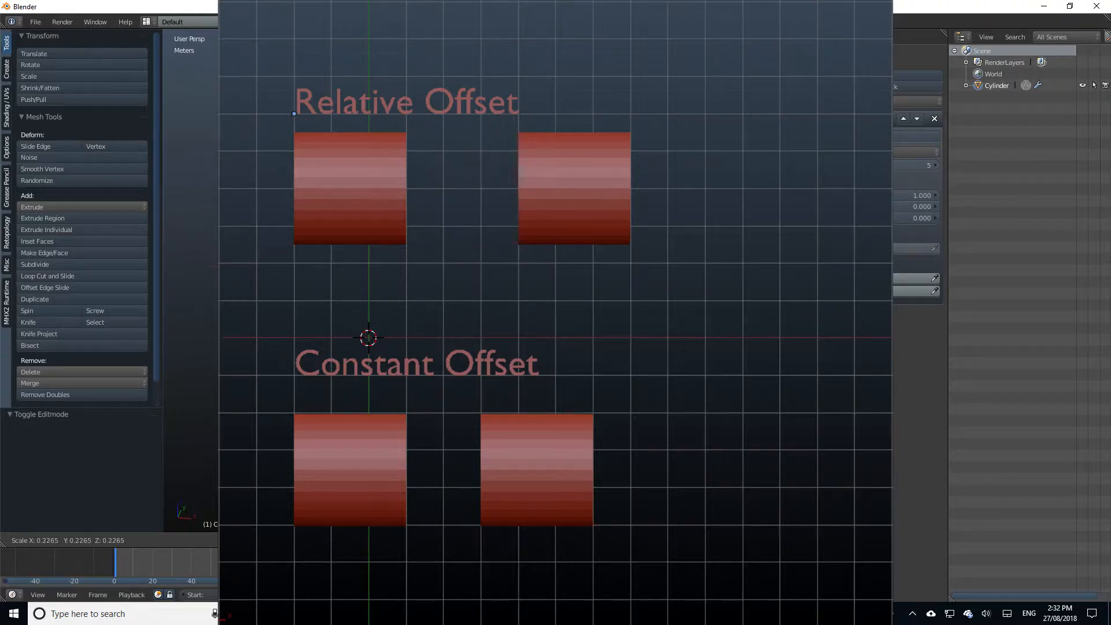
key("Return")
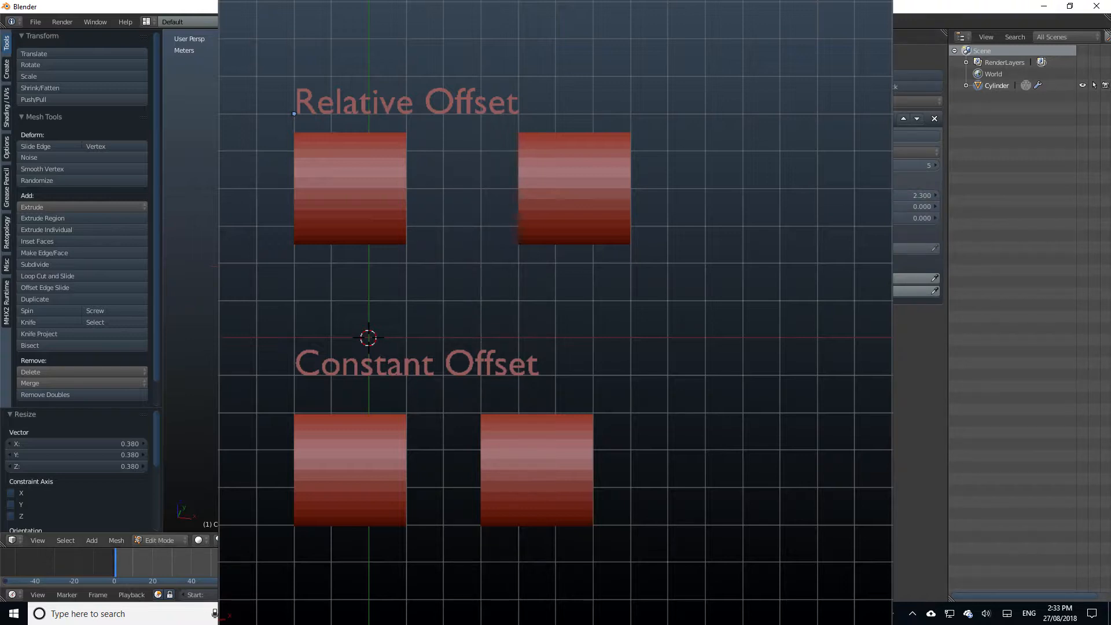
key("s")
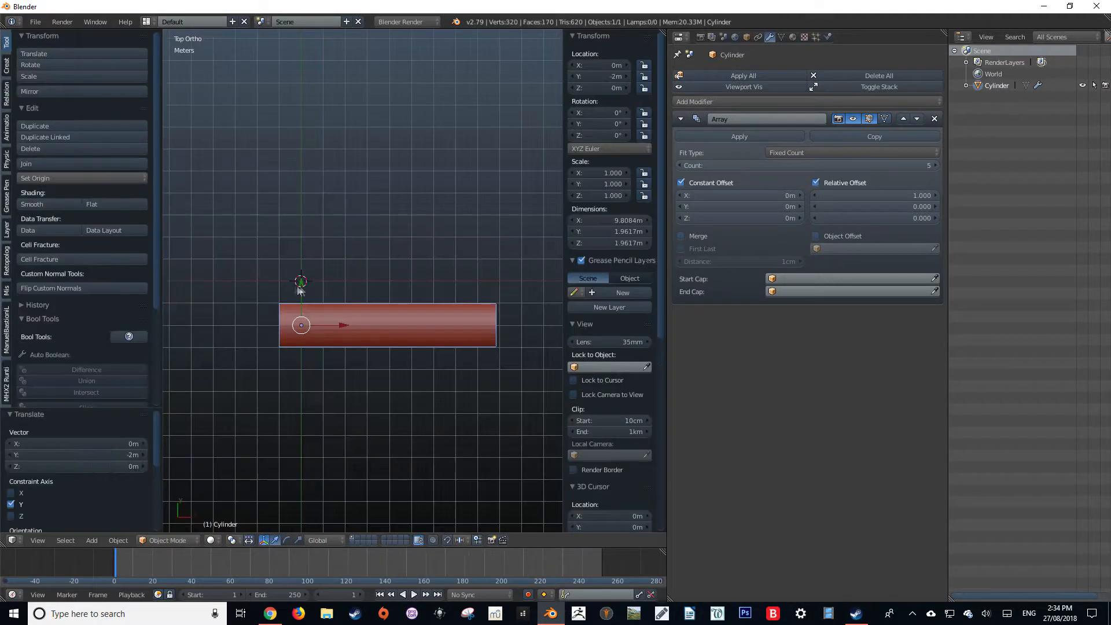
Step: Add a Plain Axes empty at the 3D cursor
key("shift+a")
mouse_move(283, 363)
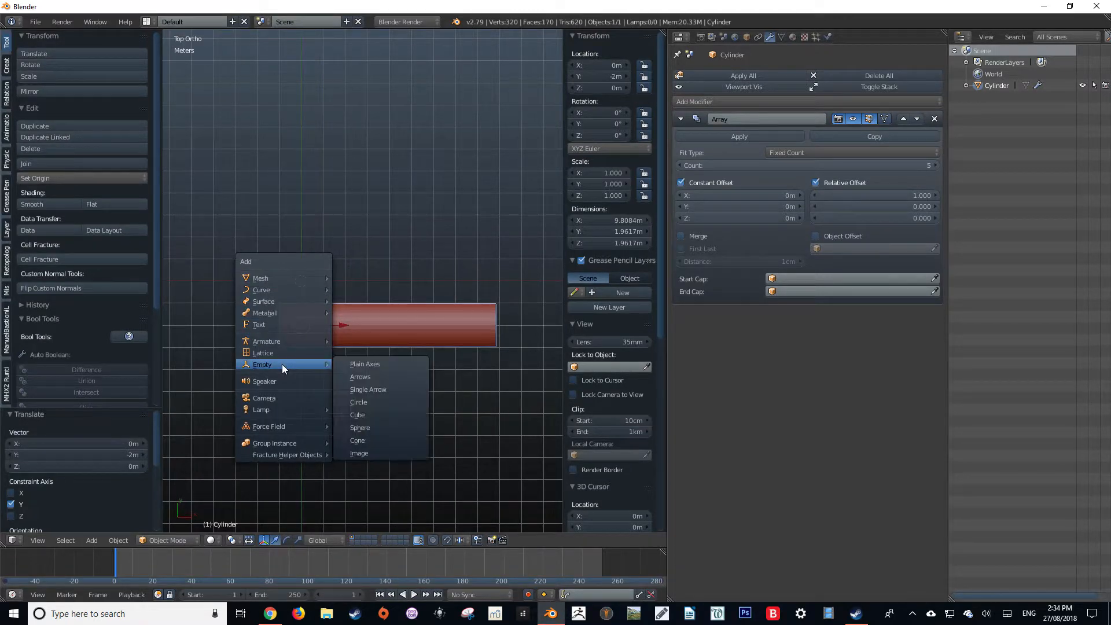
left_click(360, 364)
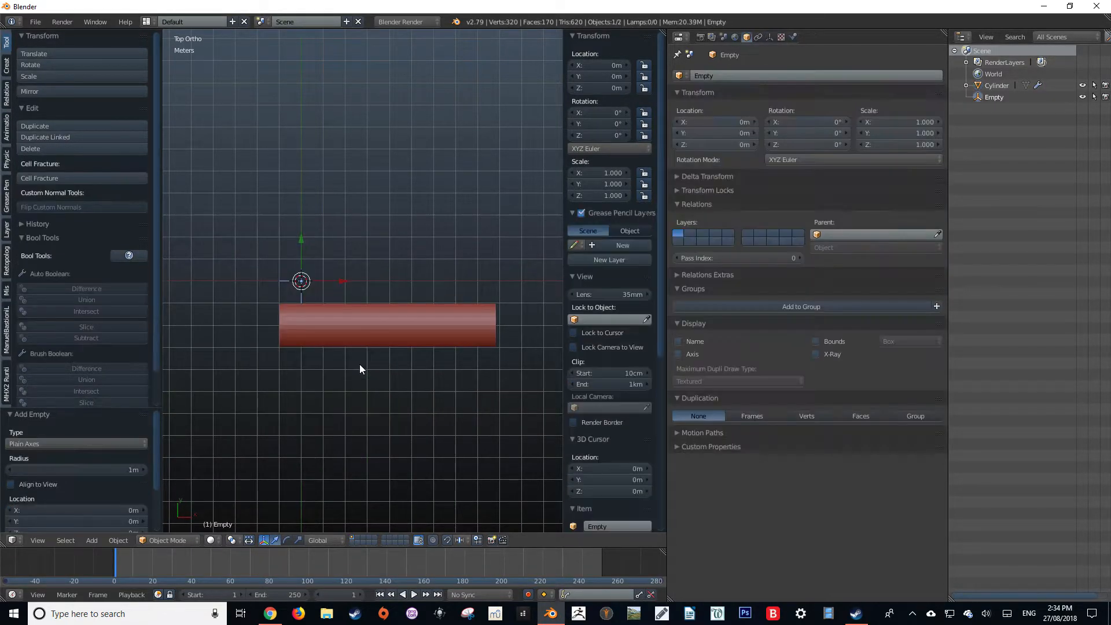
Step: Enable Object Offset in the cylinder's Array modifier and assign the Empty as its offset object
right_click(304, 325)
left_click(815, 236)
left_click(831, 248)
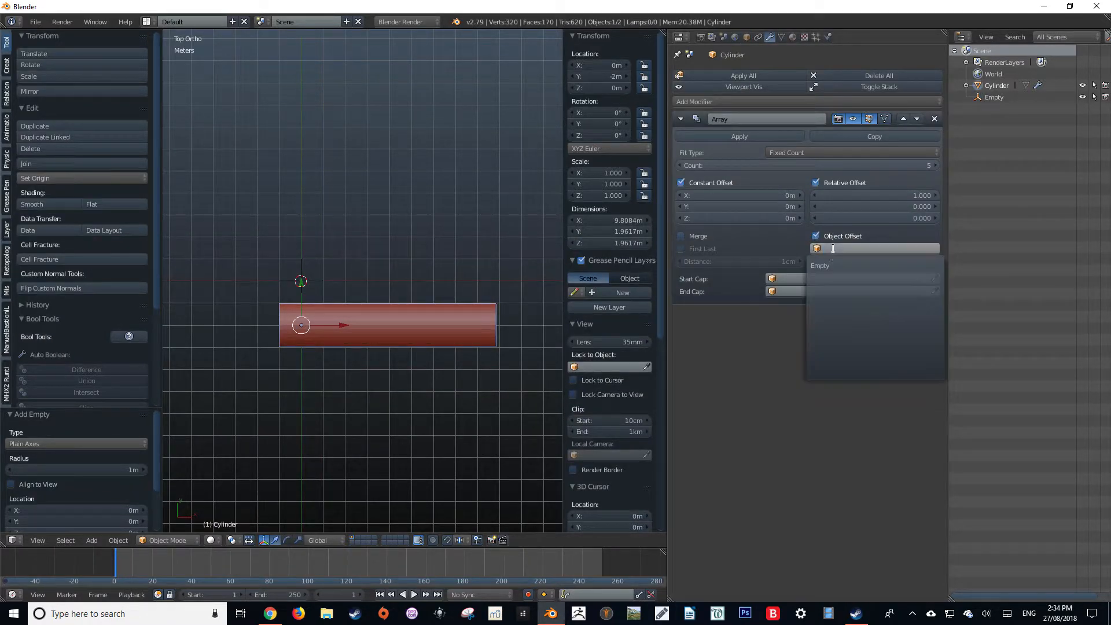
left_click(831, 265)
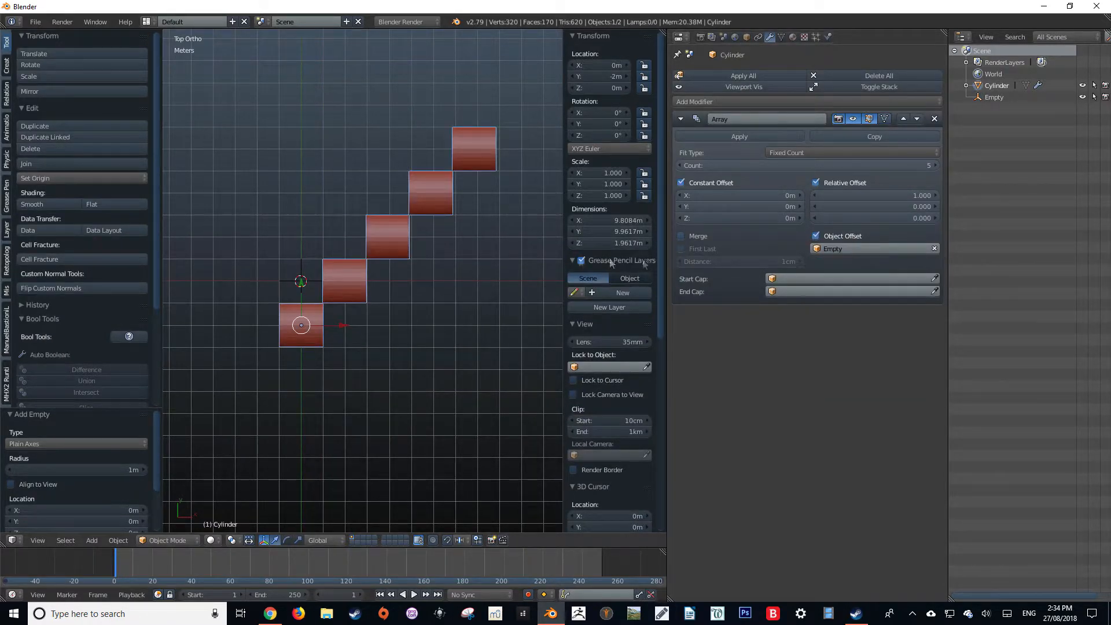
Step: Try moving the empty along the Y and X axes to shift the array copies
right_click(300, 274)
key("g")
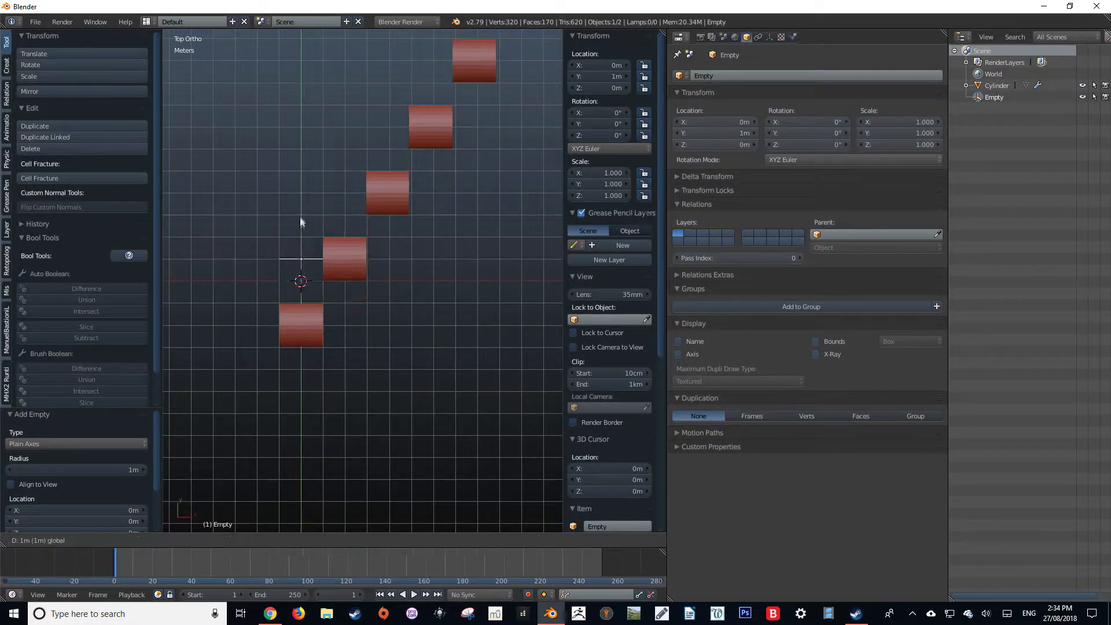
left_click_drag(296, 235, 296, 235)
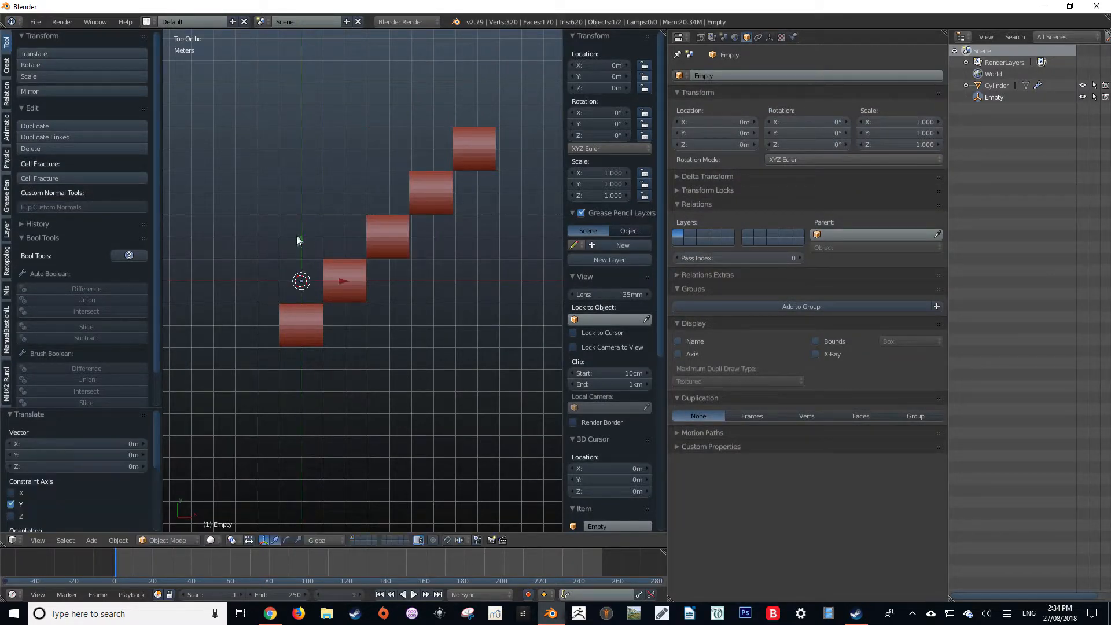
mouse_move(333, 283)
left_mouse_down()
mouse_move(284, 286)
mouse_move(340, 281)
left_mouse_up()
Step: Enable the rotation manipulator and rotate the empty about -59° around Z
middle_click_drag(339, 281, 361, 239)
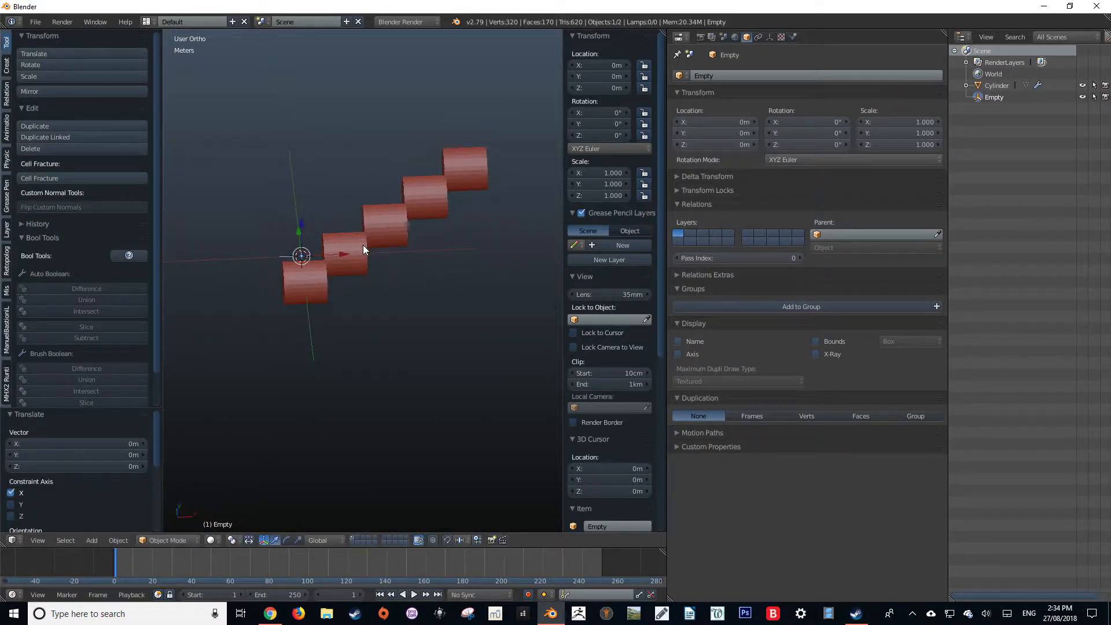
left_click(287, 540, "shift")
left_click_drag(277, 275, 261, 241)
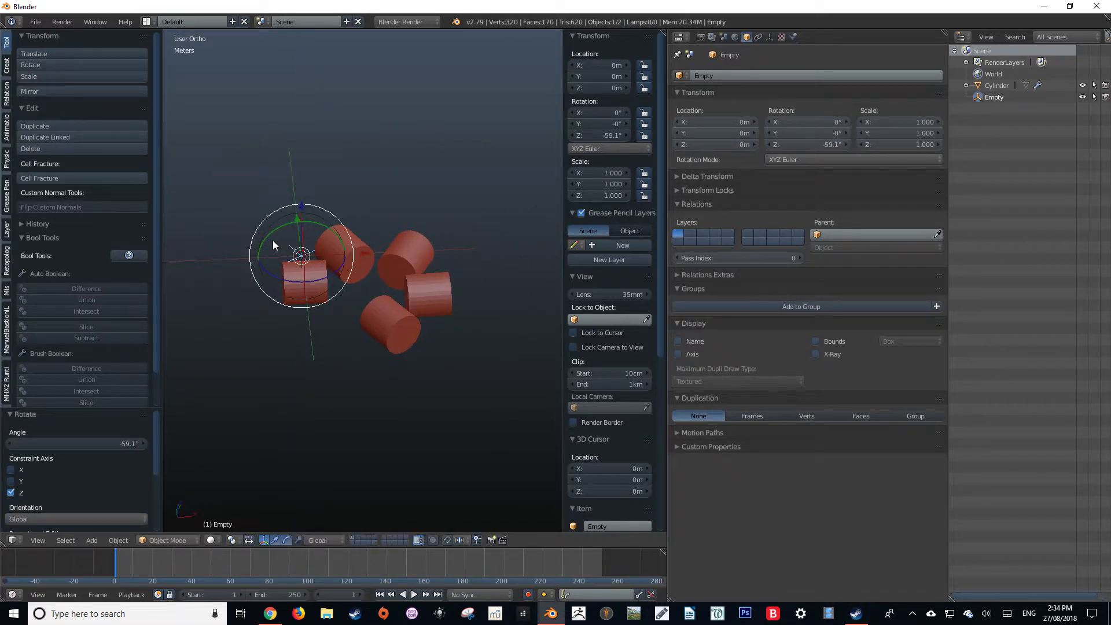
Step: In top view, reposition the empty and bring its Z rotation to about -35° so the cylinder copies form a tight arc
key("KP_7")
right_click(308, 280)
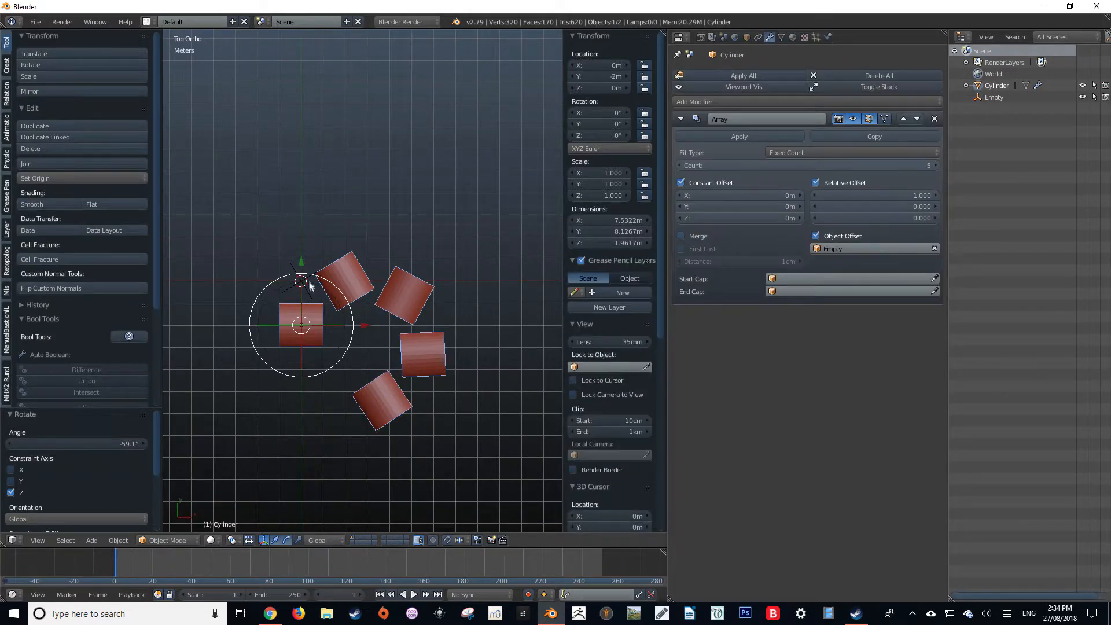
mouse_move(302, 267)
left_mouse_down()
mouse_move(283, 210)
mouse_move(285, 259)
left_mouse_up()
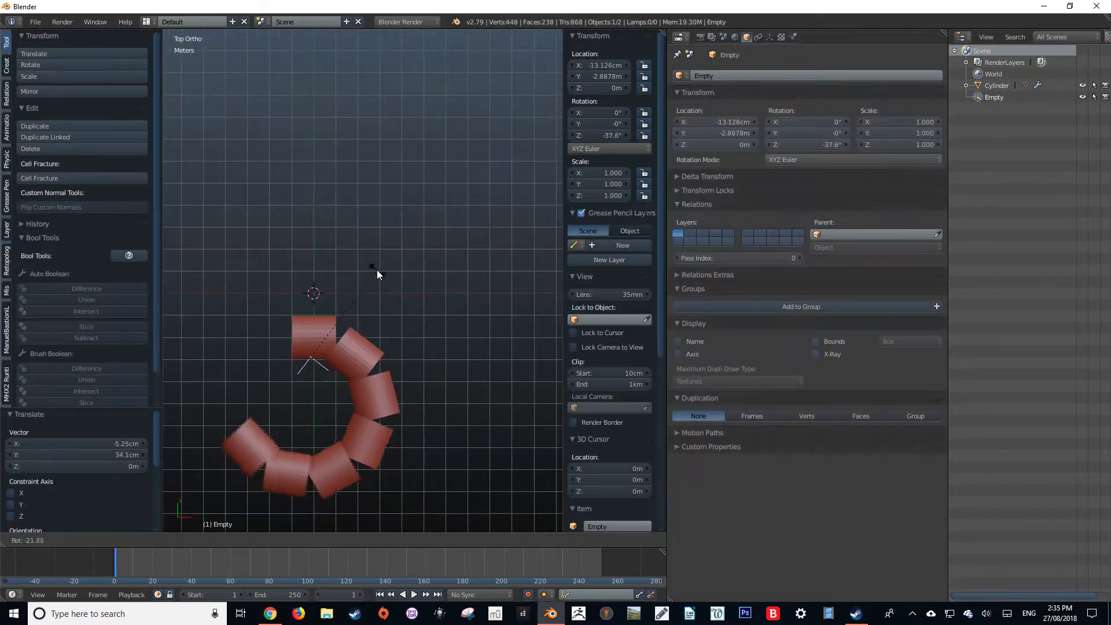
key("g")
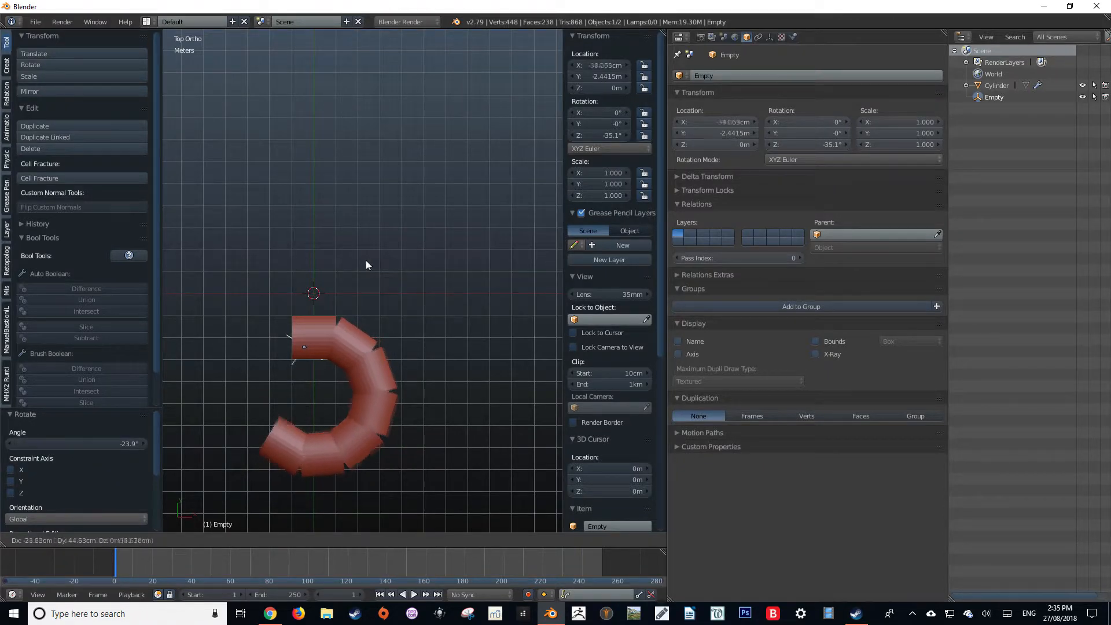
left_click(364, 259)
Step: Set the cylinder array's merge distance to about 33 cm and its count to 11
right_click(366, 326)
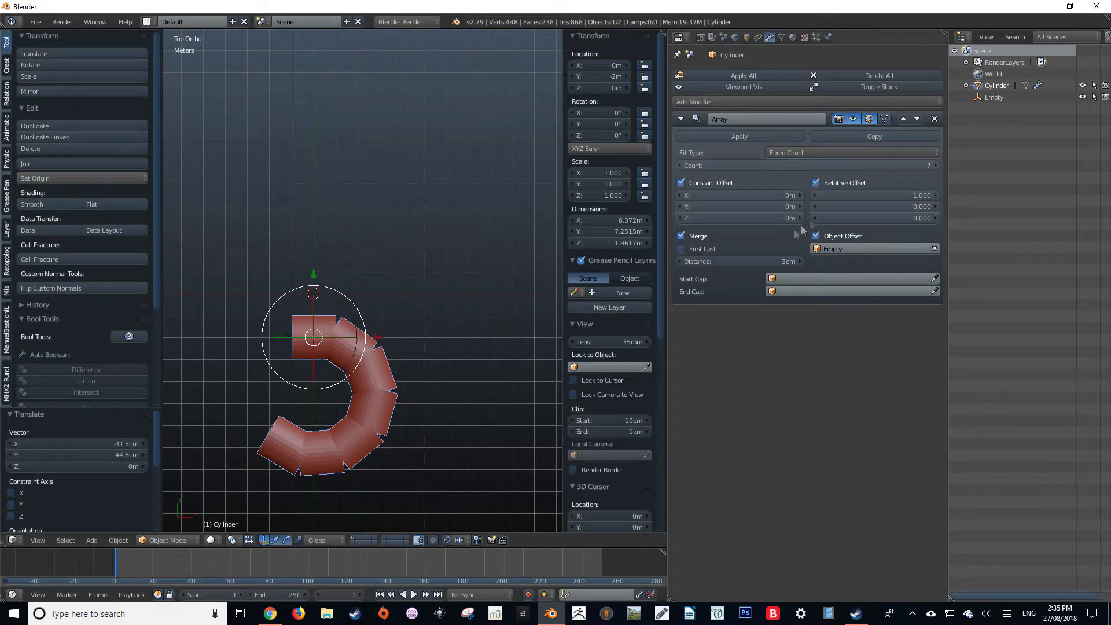
left_click_drag(790, 257, 761, 264)
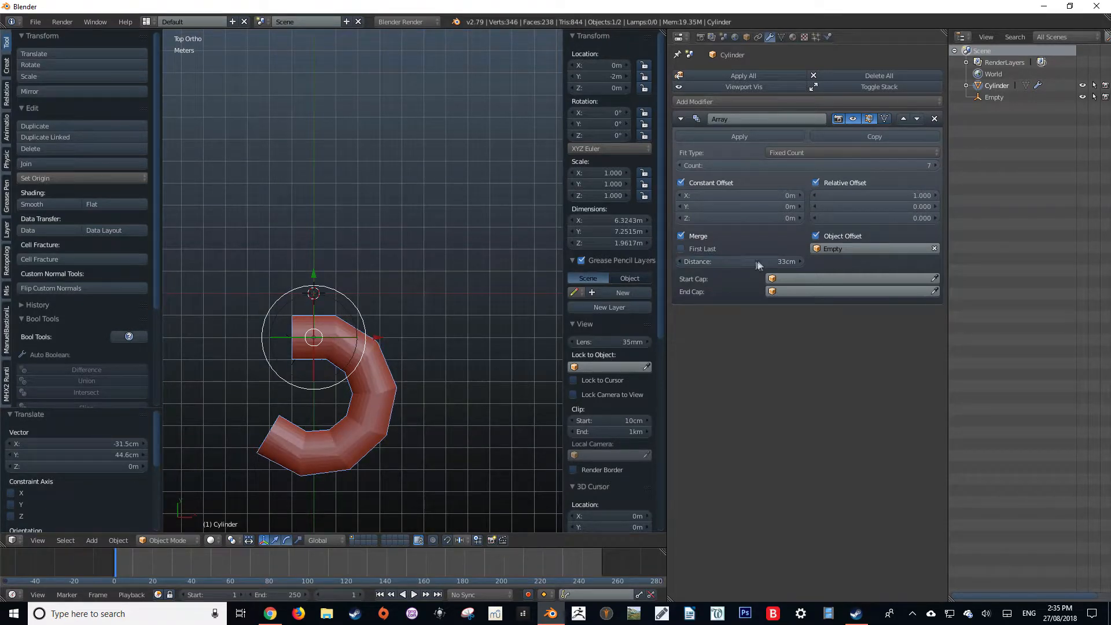
left_click(931, 165)
left_click(932, 165)
left_click(932, 166)
left_click(932, 165)
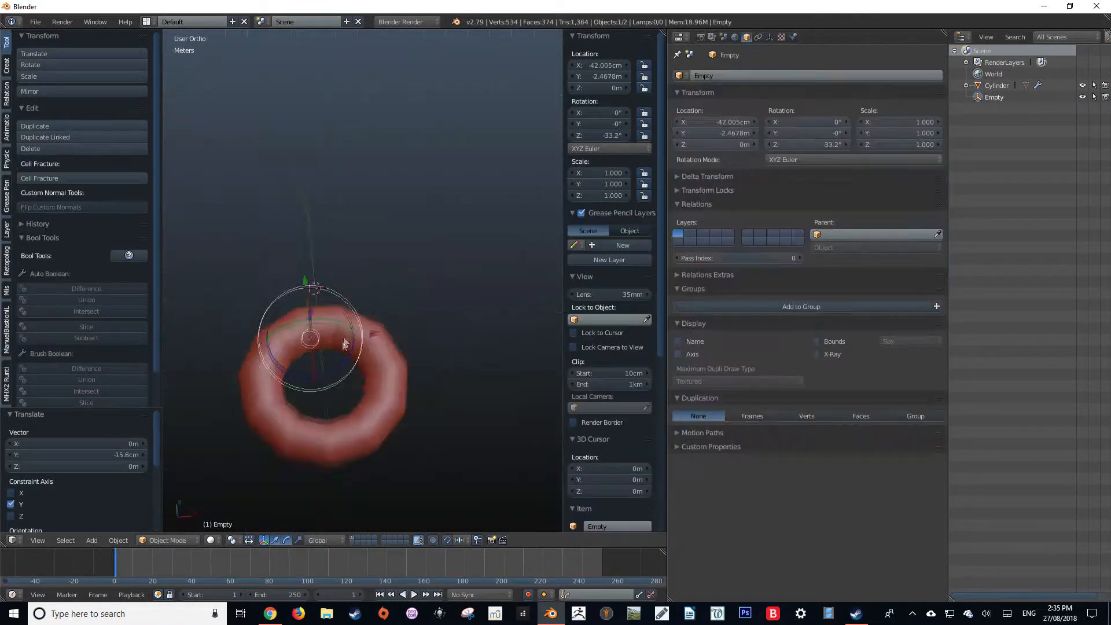
Step: Enable First Last merging in the cylinder's Array modifier to join the ring's two ends
middle_click_drag(345, 342, 373, 360)
right_click(338, 331)
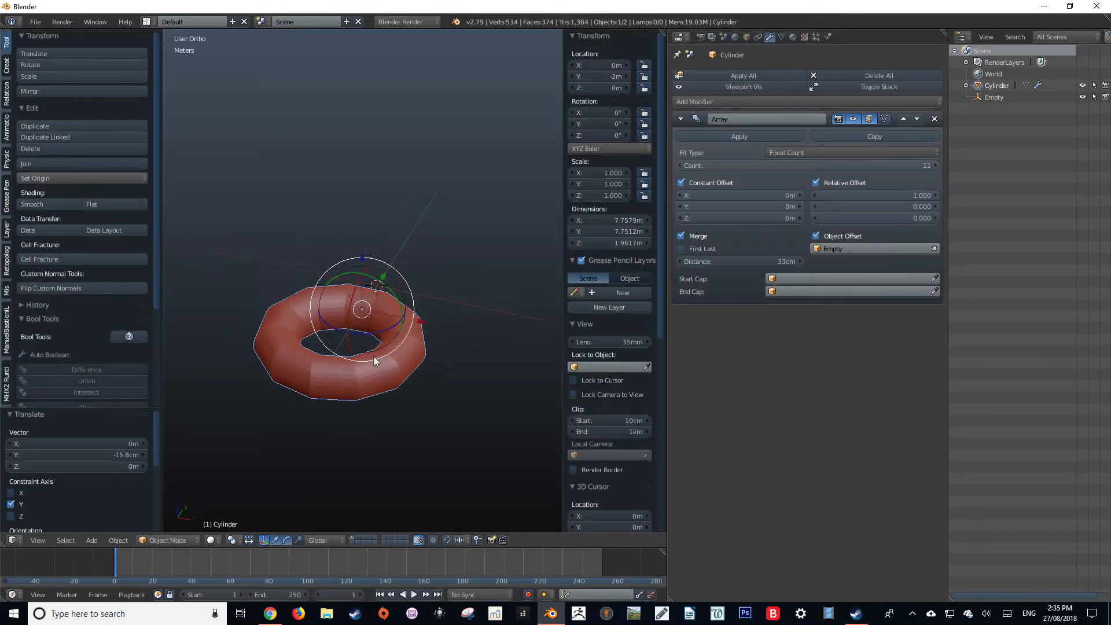
scroll(441, 319, "up", 4)
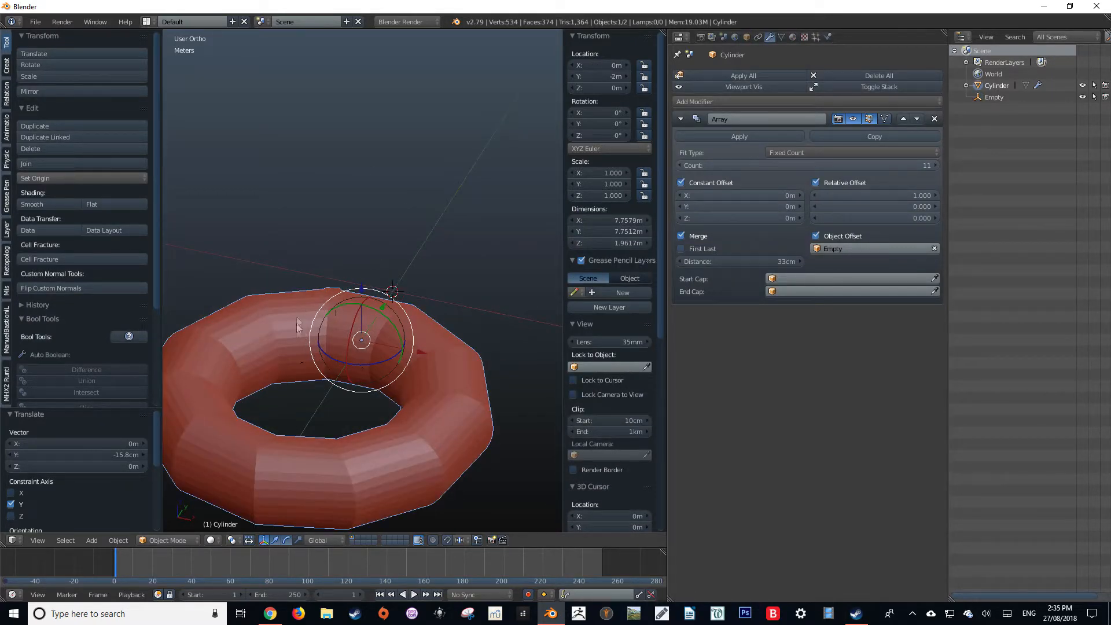
left_click(682, 247)
middle_click_drag(264, 330, 390, 339)
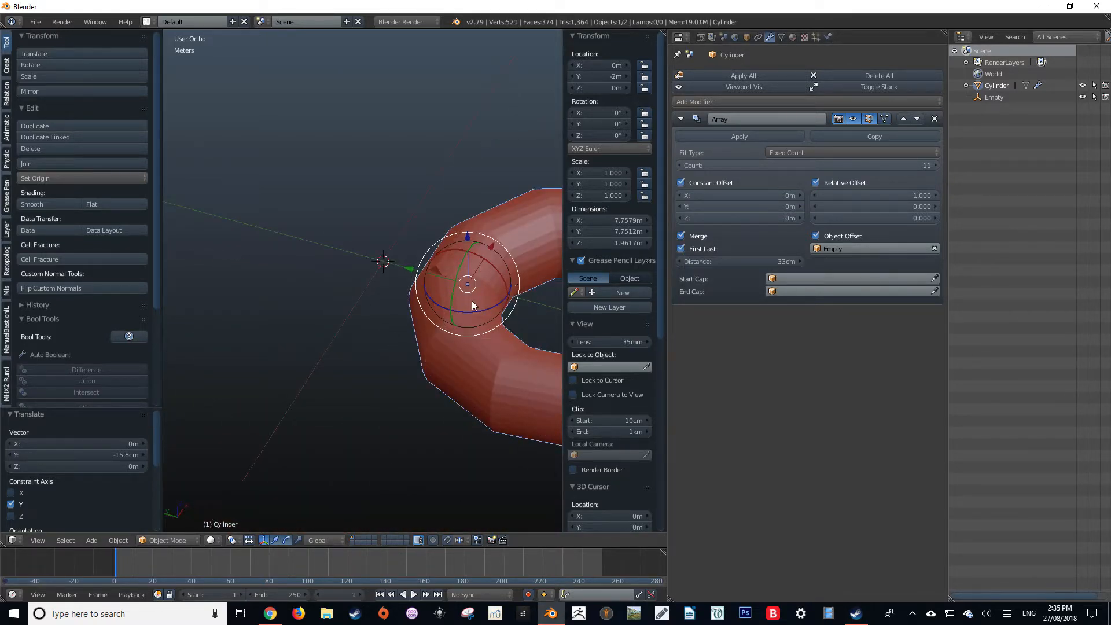
scroll(482, 327, "down", 3)
middle_click_drag(479, 322, 341, 326, "shift")
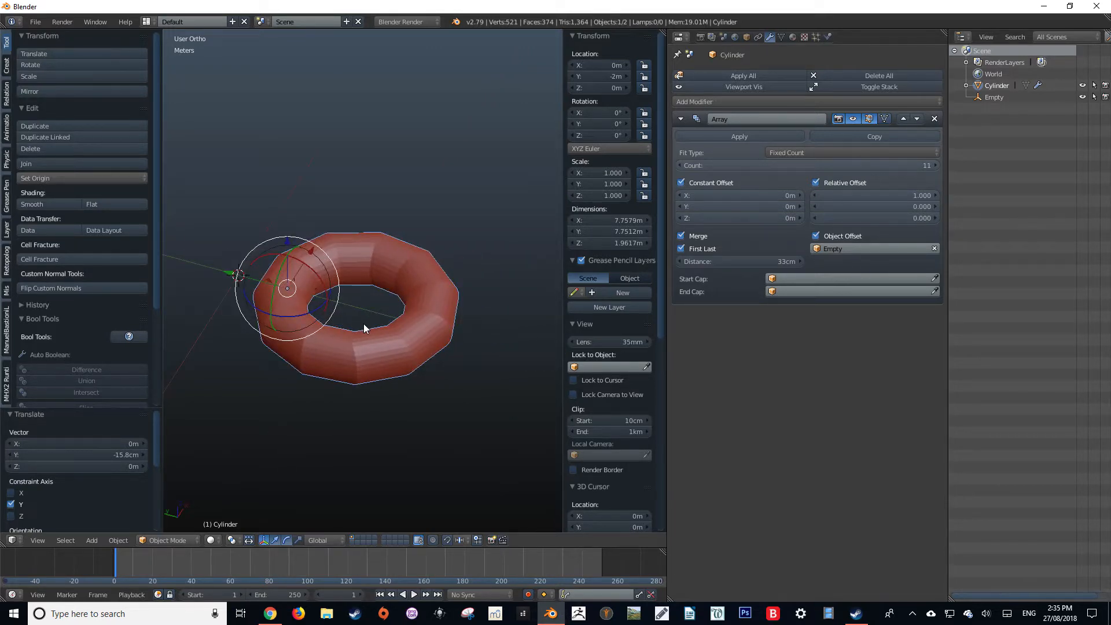
Step: Add a UV sphere at the 3D cursor above the curved tube
key("a")
key("shift+a")
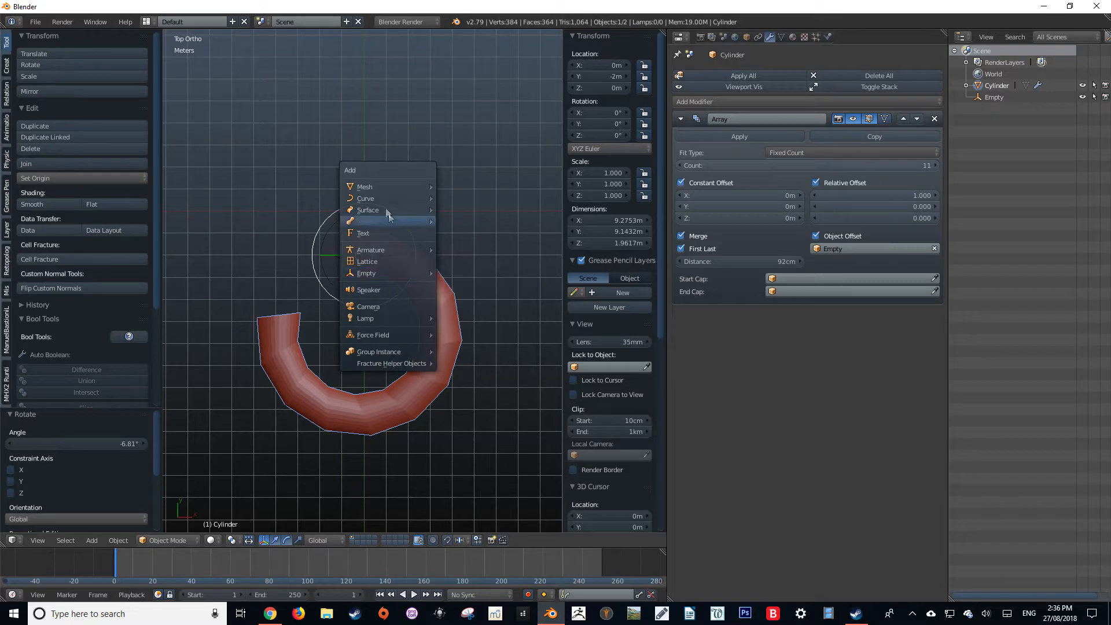
mouse_move(381, 184)
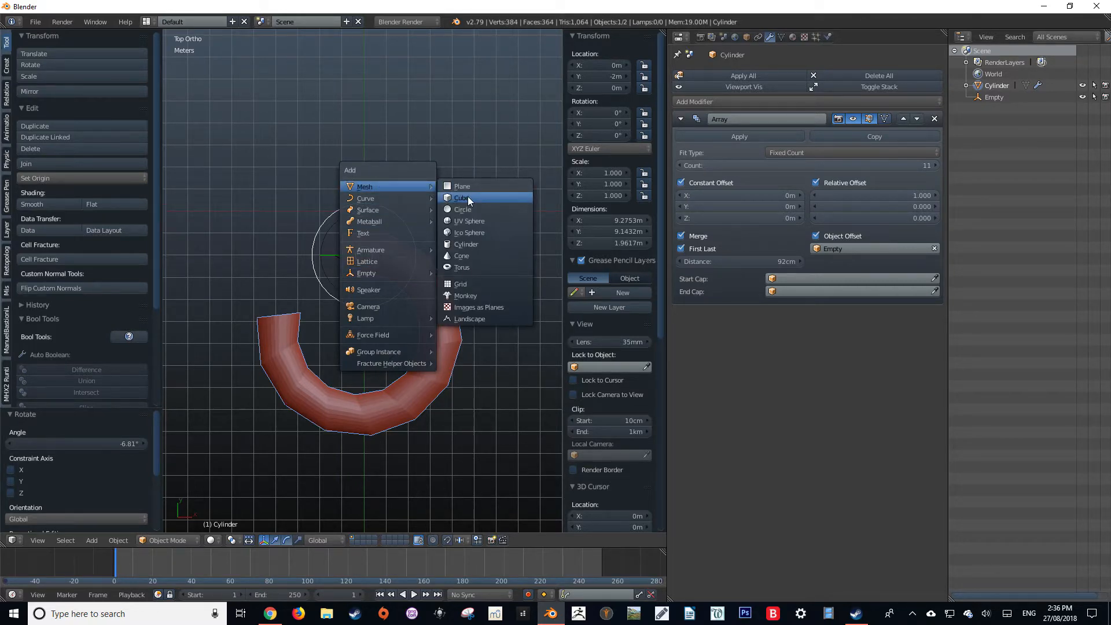
left_click(467, 221)
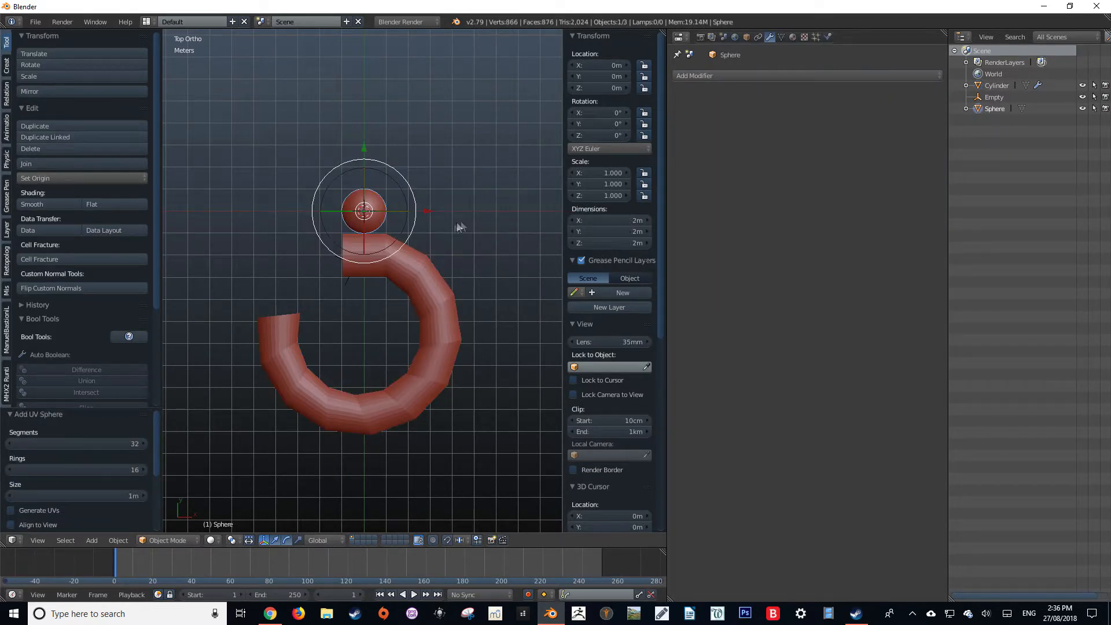
Step: Move the sphere 1 m along Y, away from the tube, and assign it as both start and end cap of the cylinder's array
left_click_drag(364, 147, 361, 115, "ctrl")
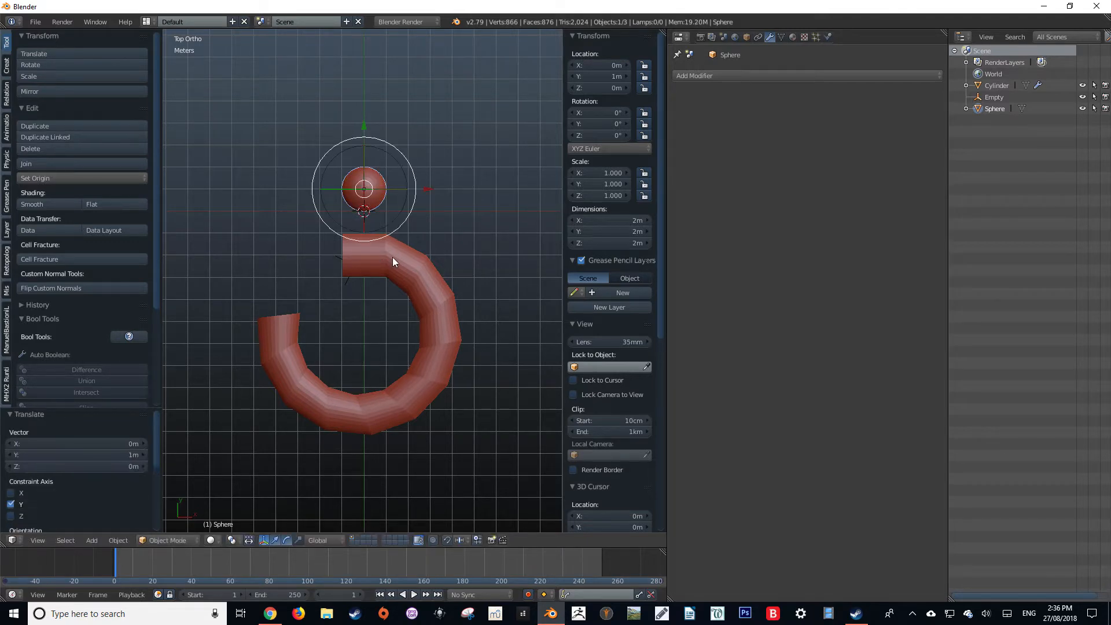
right_click(392, 257)
left_click(809, 278)
left_click(805, 295)
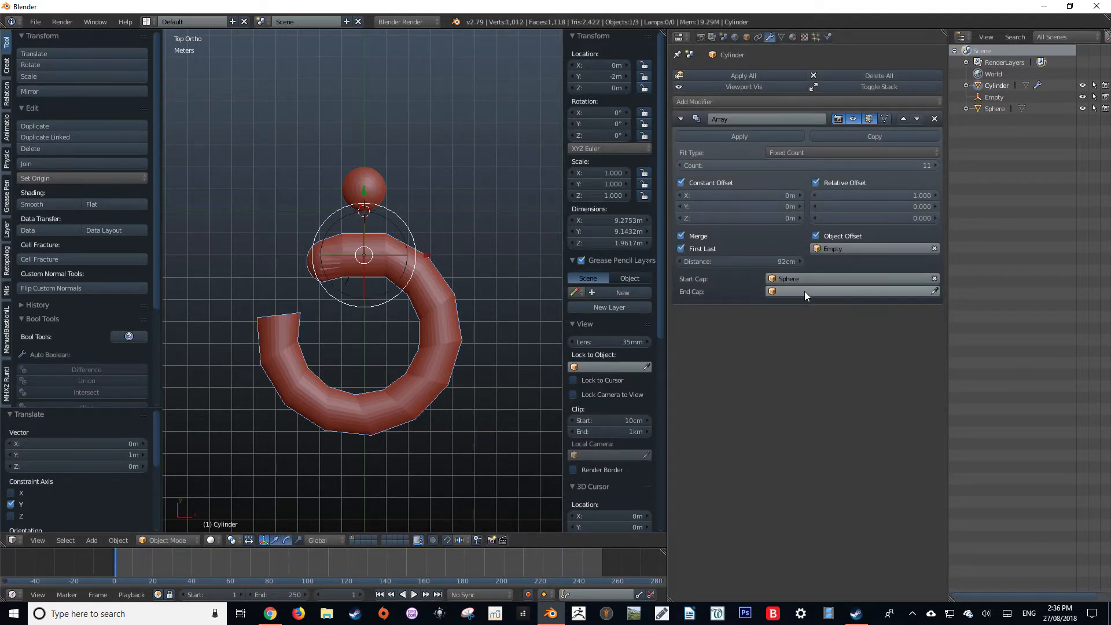
left_click(804, 291)
left_click(794, 302)
Step: In top view, rotate the empty to a Z rotation of about -16° to open the capped tube into a wider arc
middle_click_drag(486, 342, 425, 308)
right_click(351, 297)
key("KP_7")
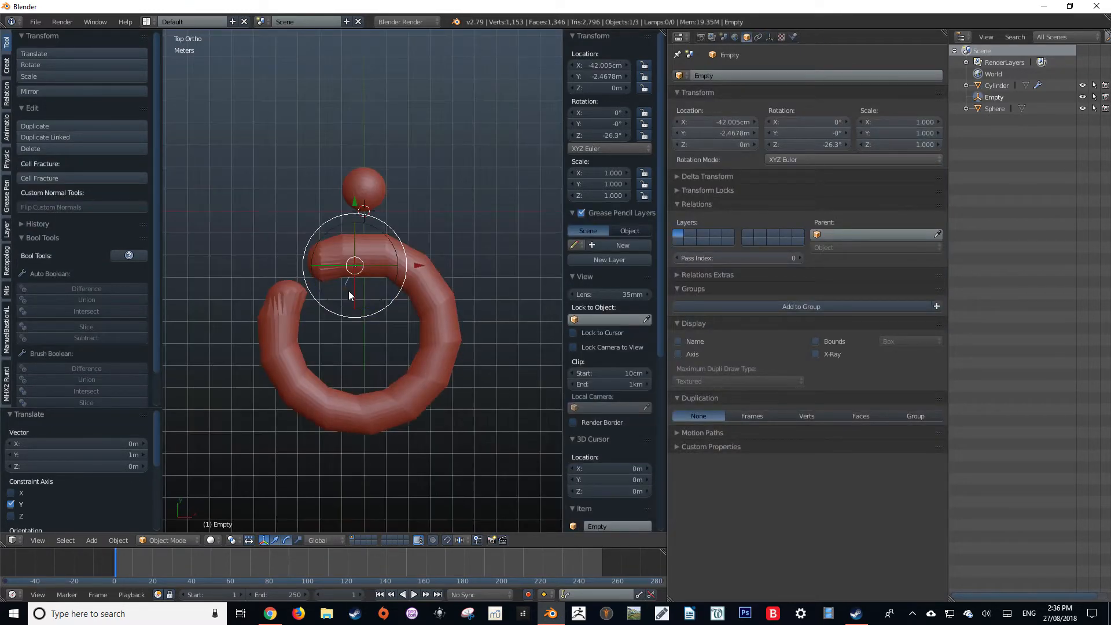
scroll(349, 296, "up", 5)
key("r")
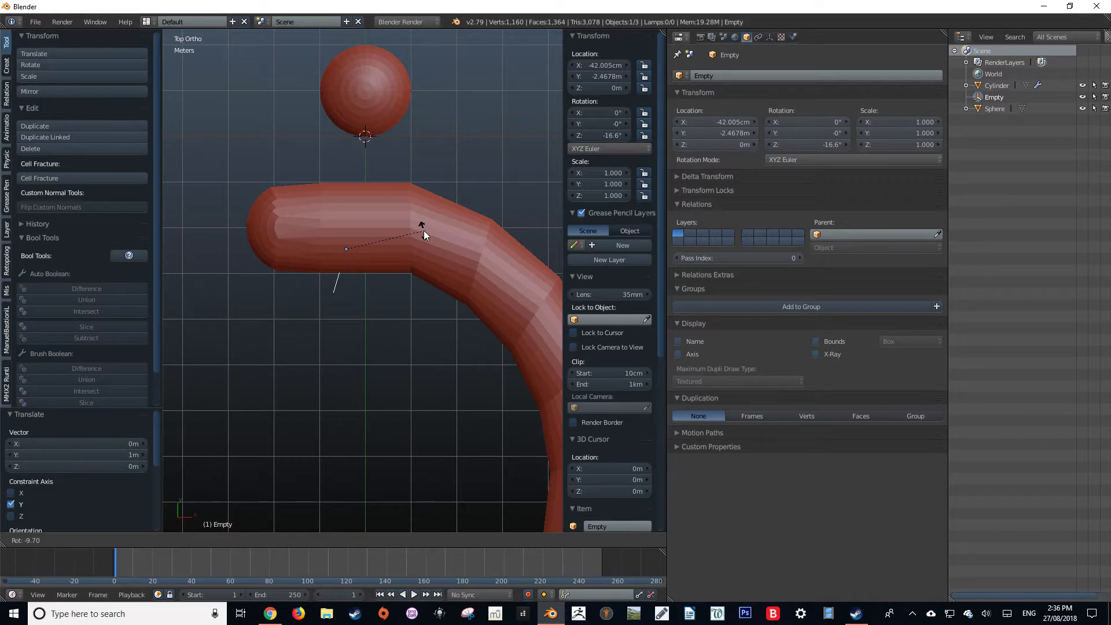
left_click(424, 231)
middle_click_drag(361, 399, 328, 196, "shift")
scroll(328, 196, "down", 2)
key("r")
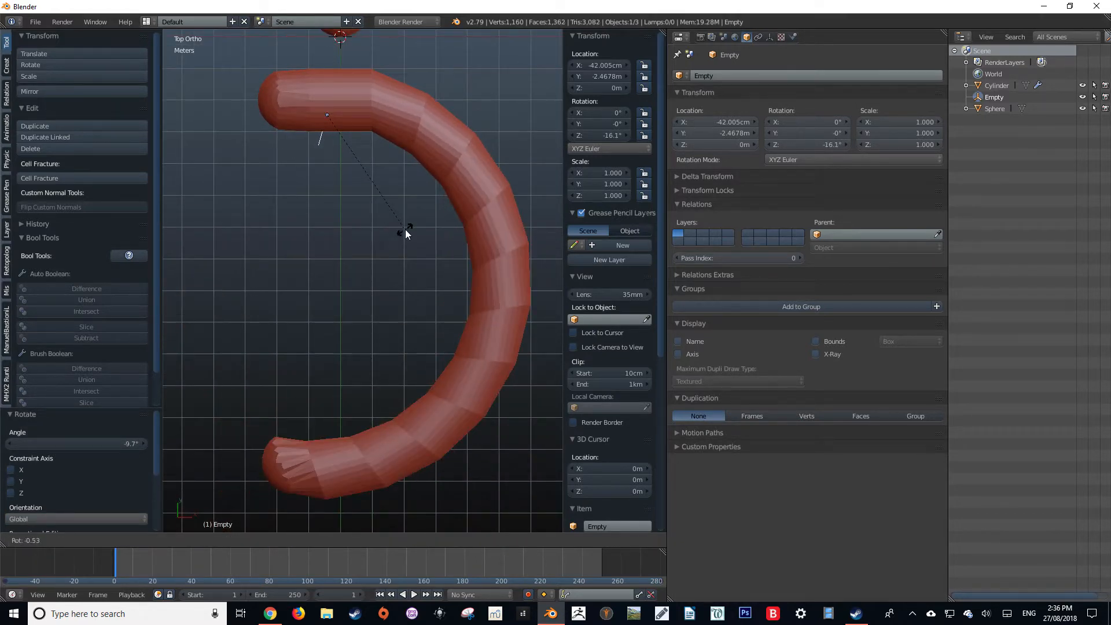
left_click(405, 229)
Step: Set the cylinder array's relative X offset to 1.200 and freely rotate the cylinder to about X 4.6°, Y -6.2°, Z 7.4°
right_click(365, 442)
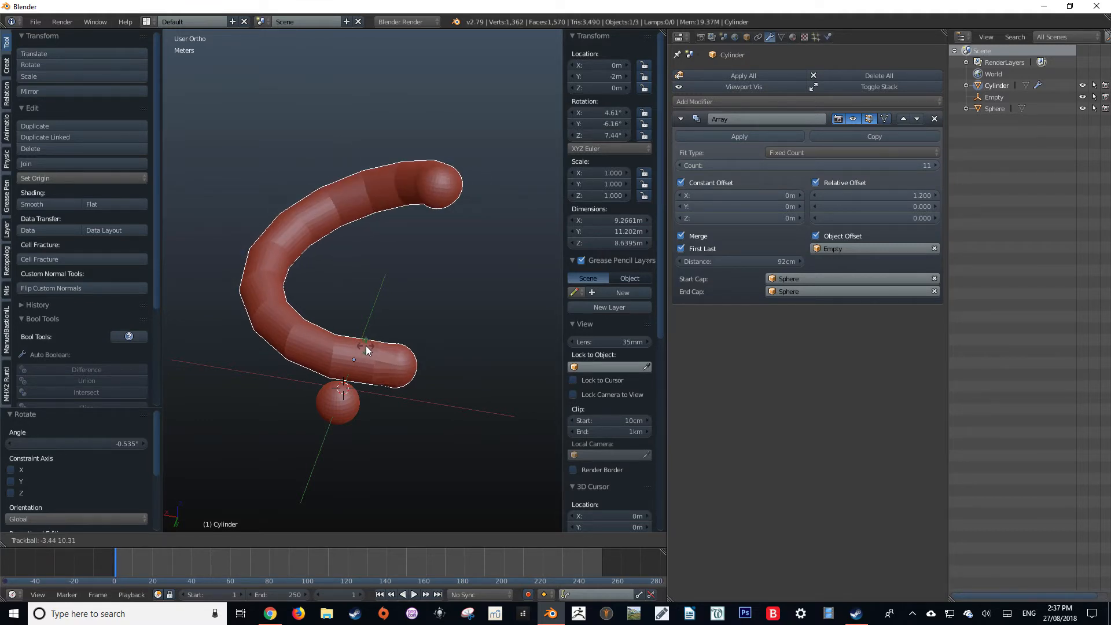
left_click(366, 345)
middle_click_drag(391, 320, 304, 327)
Step: Deselect everything and inspect the capped tube's geometry in wireframe from several angles, then return to solid shading
key("a")
mouse_move(369, 340)
middle_mouse_down()
mouse_move(206, 266)
mouse_move(487, 306)
mouse_move(376, 333)
middle_mouse_up()
key("z")
mouse_move(320, 316)
middle_mouse_down()
mouse_move(240, 297)
mouse_move(258, 355)
mouse_move(398, 342)
mouse_move(434, 297)
mouse_move(544, 289)
mouse_move(347, 315)
mouse_move(470, 323)
mouse_move(494, 342)
mouse_move(561, 338)
mouse_move(561, 362)
middle_mouse_up()
key("z")
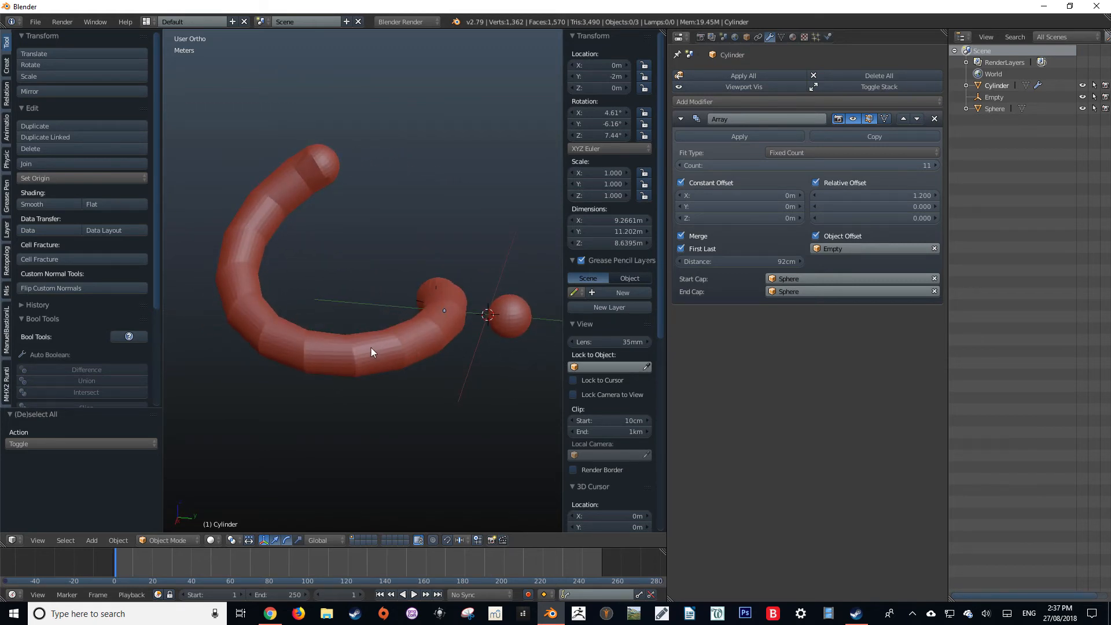